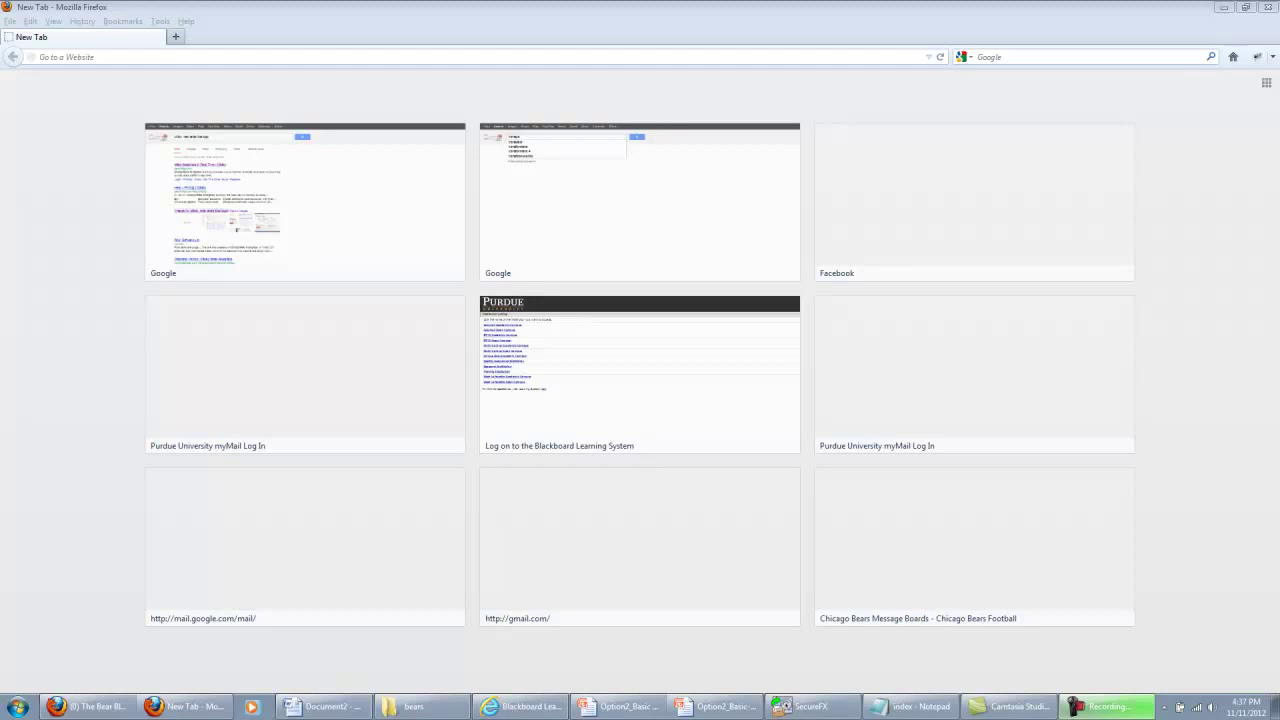
pyautogui.click(422, 56)
pyautogui.write('www')
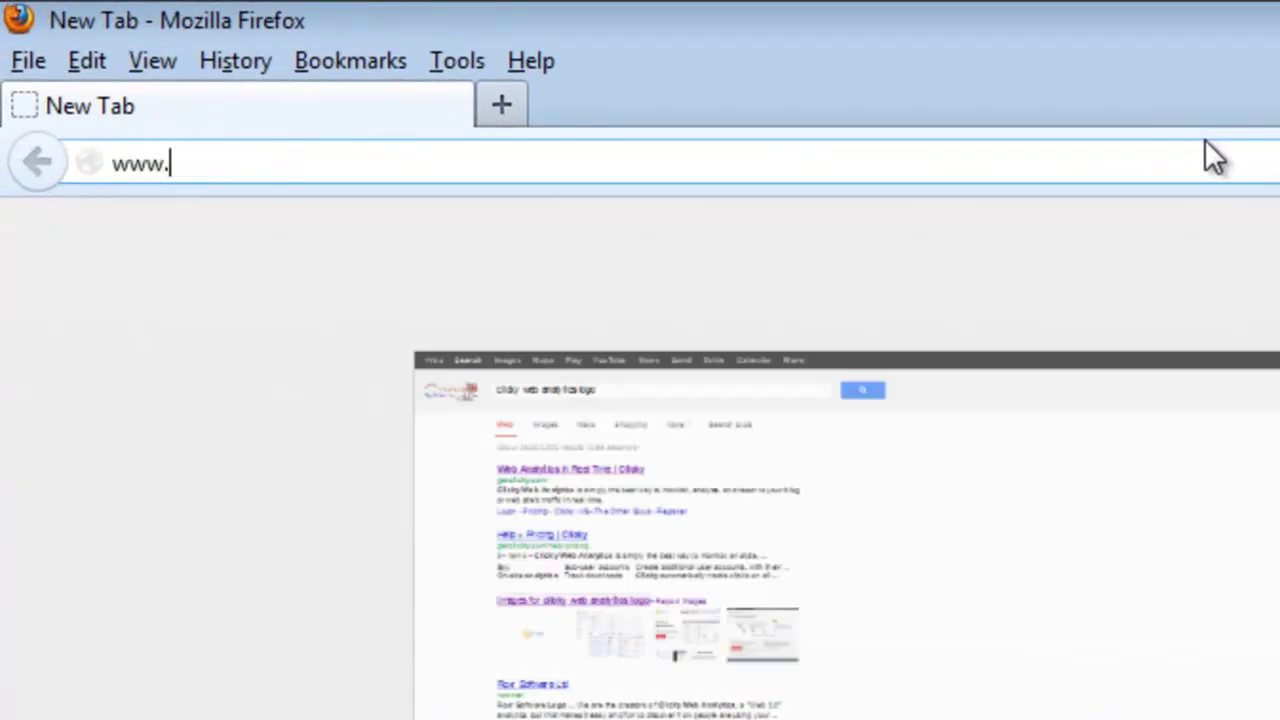
pyautogui.write('.getl')
pyautogui.write('licky.com')
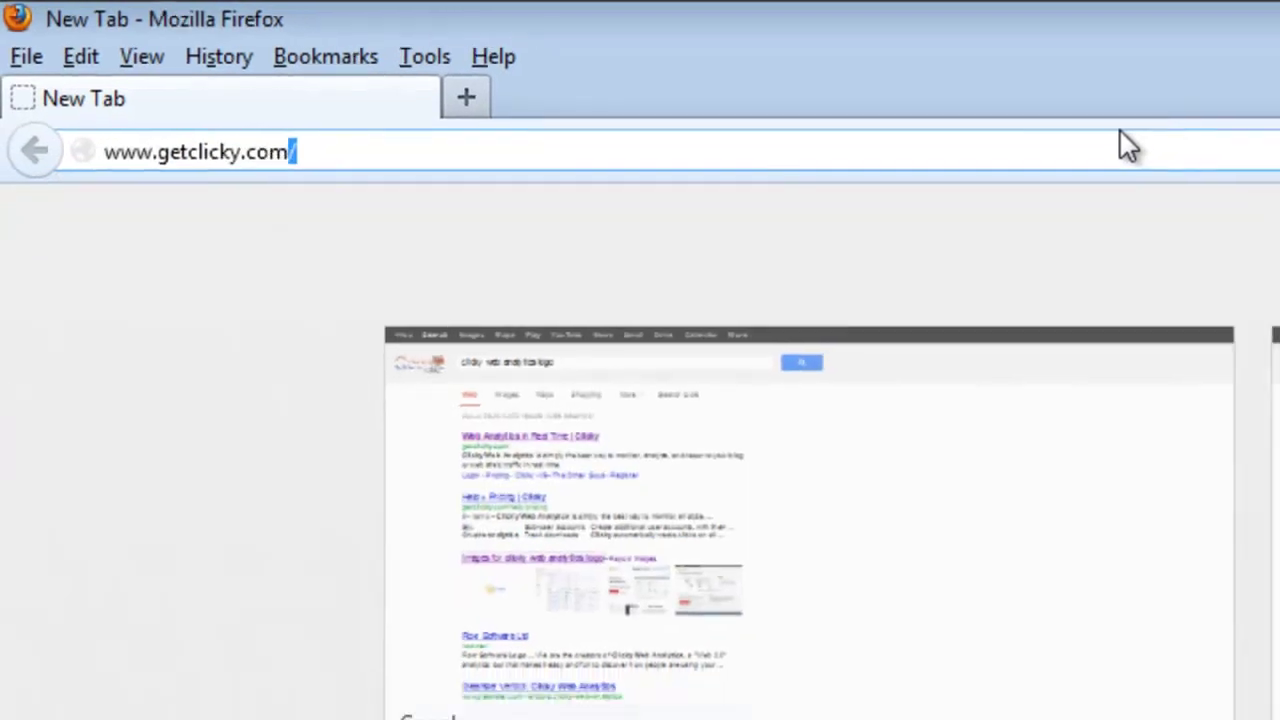
pyautogui.press('Return')
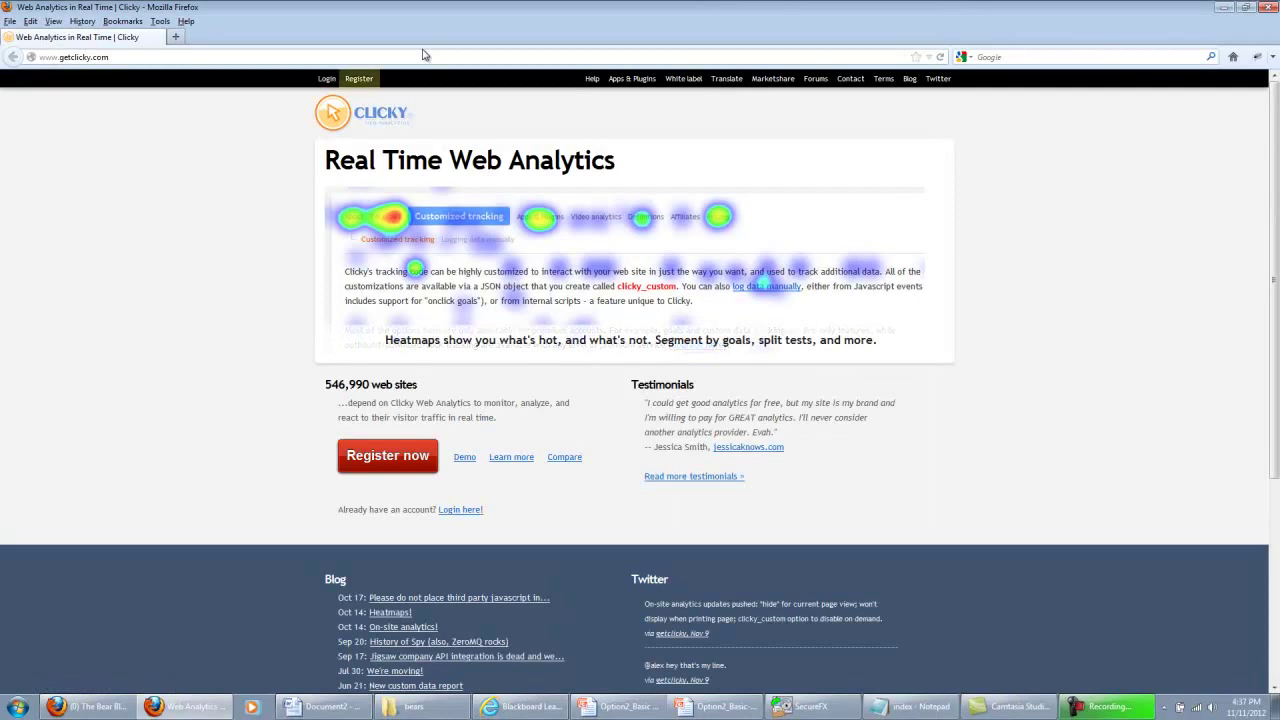
pyautogui.click(361, 80)
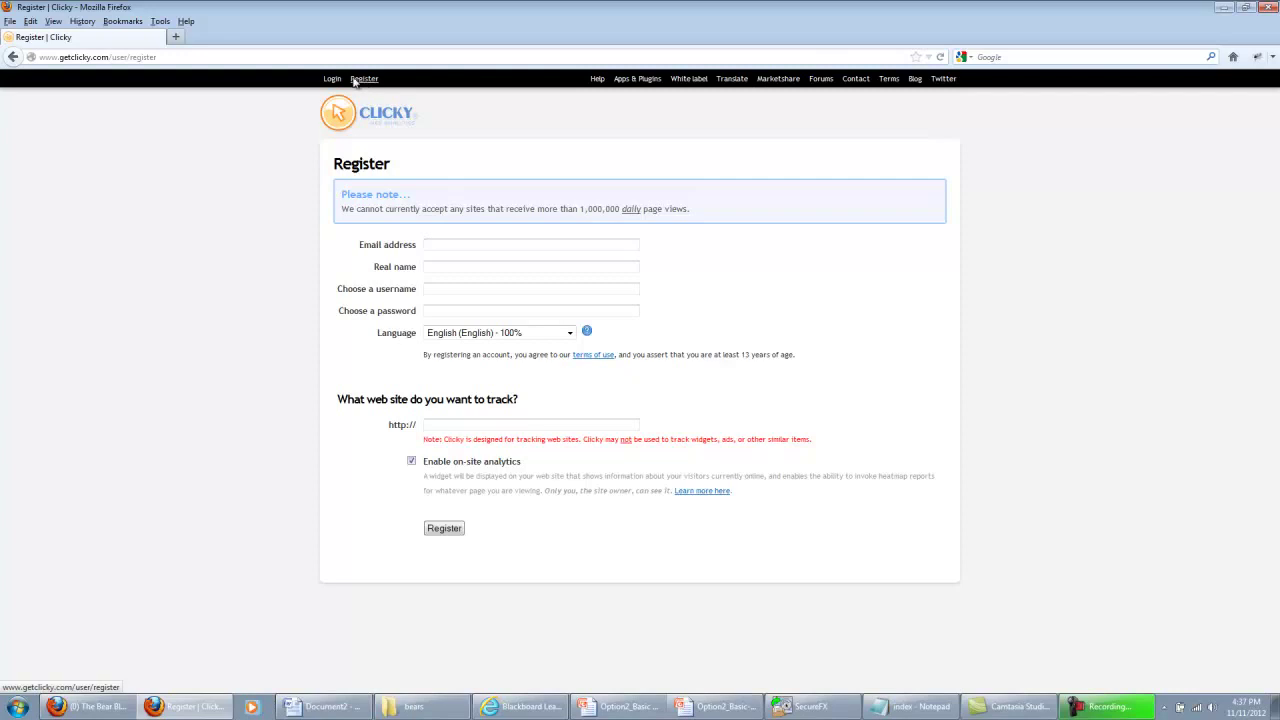
# Log in to Clicky with the account username and password to reach the user home page
pyautogui.click(334, 79)
pyautogui.press('Tab')
pyautogui.write('**********')
pyautogui.press('Return')
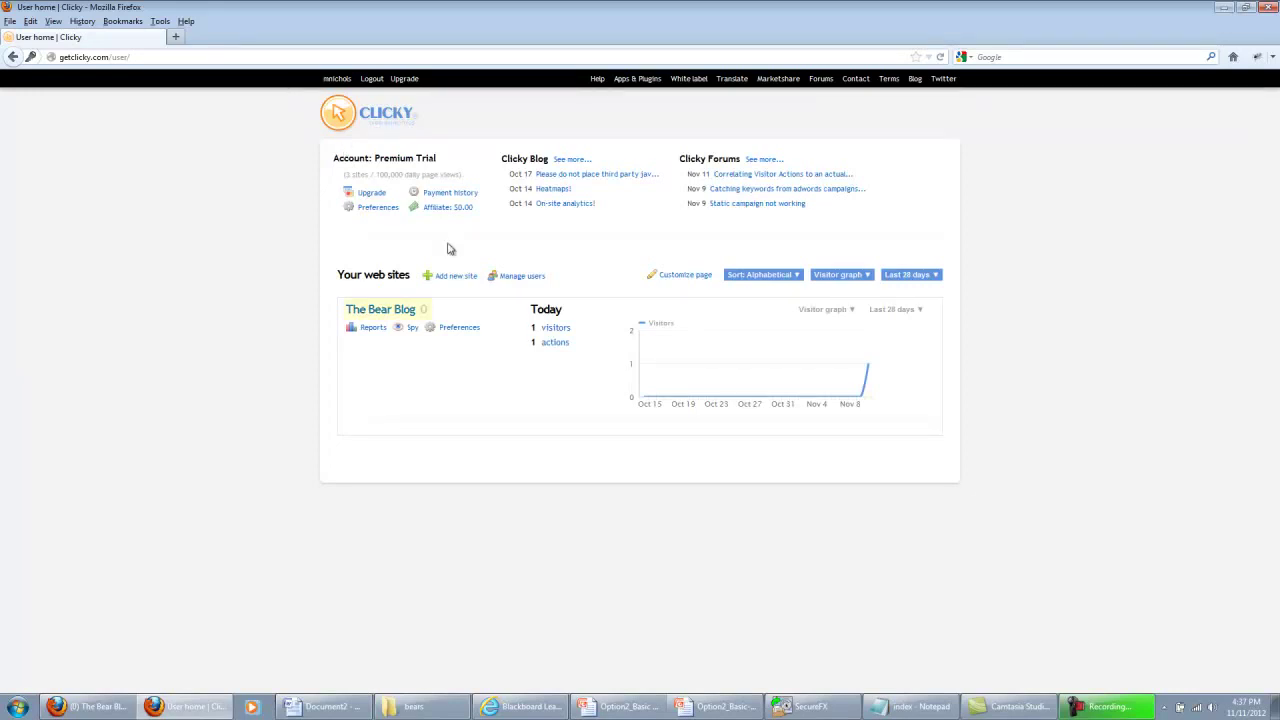
# Open The Bear Blog's statistics and go to its Preferences Info page
pyautogui.click(398, 311)
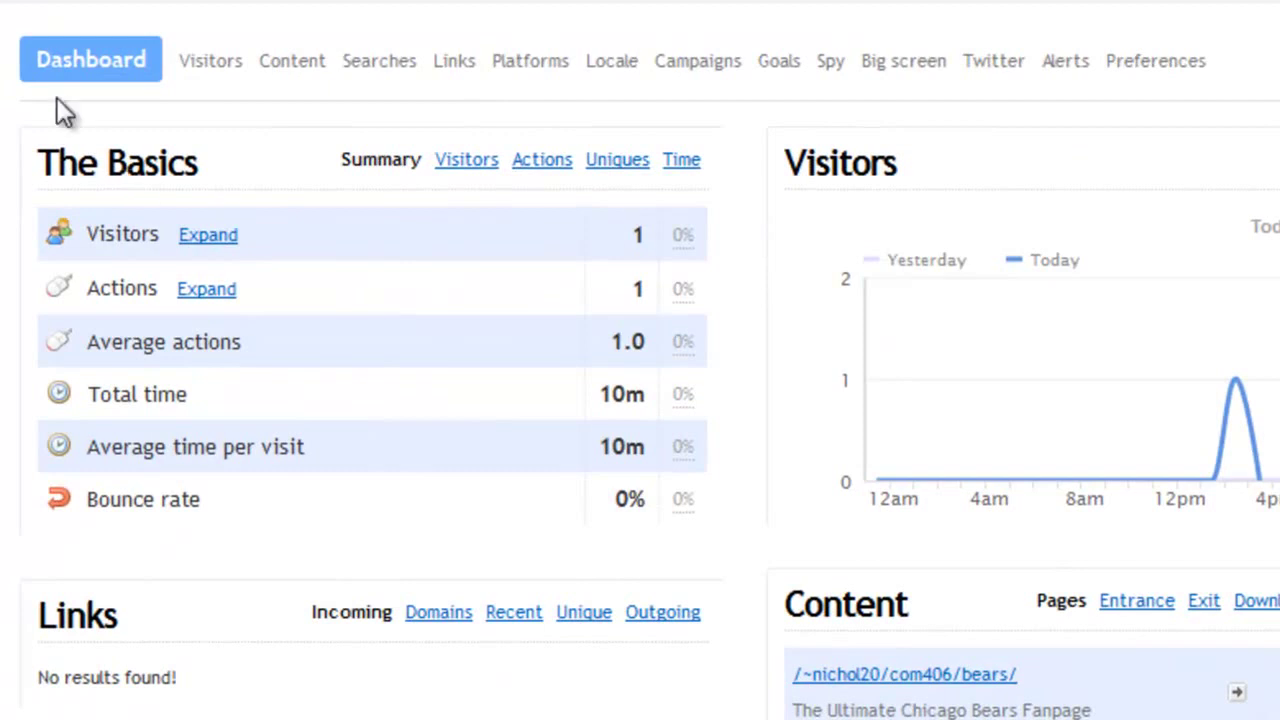
pyautogui.click(1183, 74)
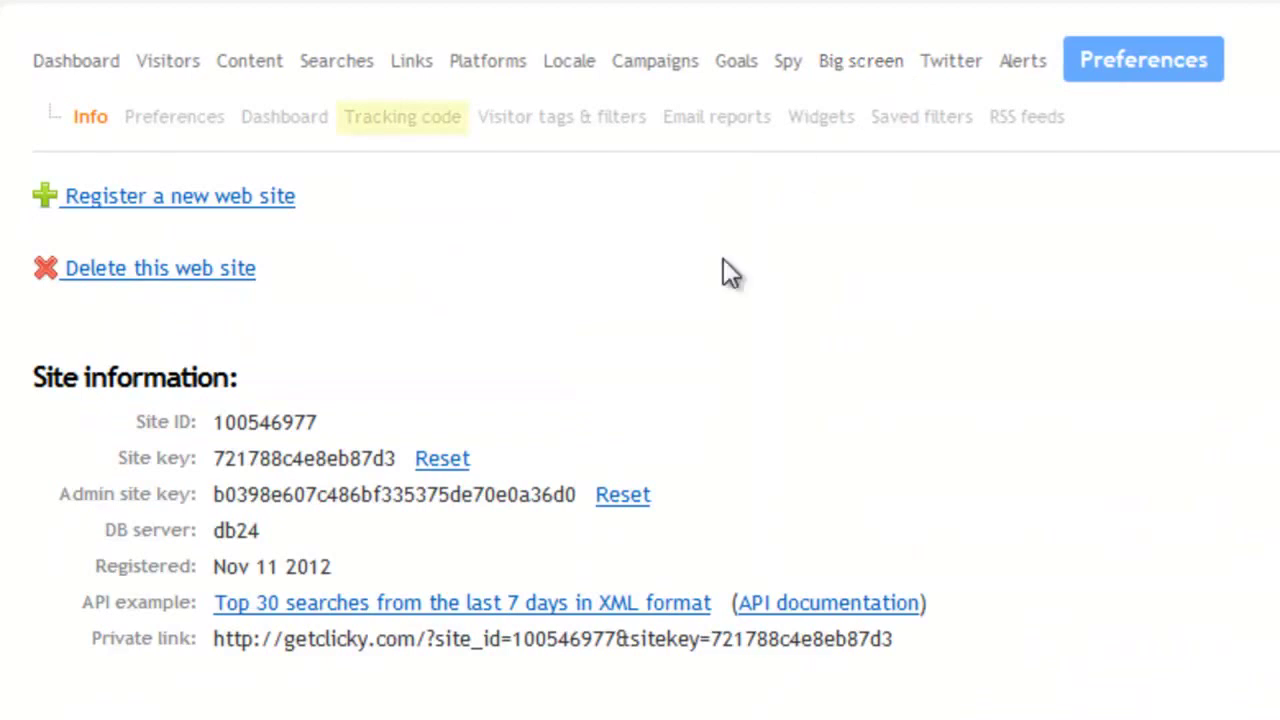
# Show The Bear Blog's HTML tracking snippet on the Tracking code sub-tab and copy it
pyautogui.click(412, 136)
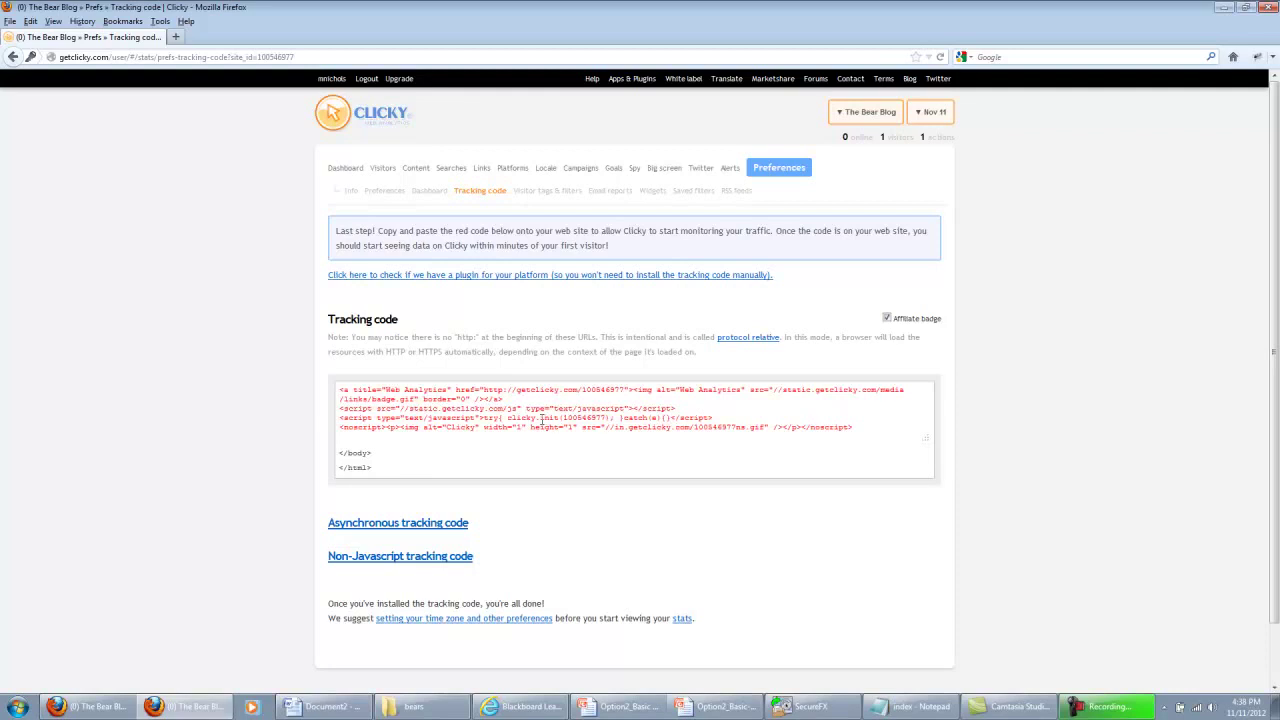
pyautogui.click(517, 414)
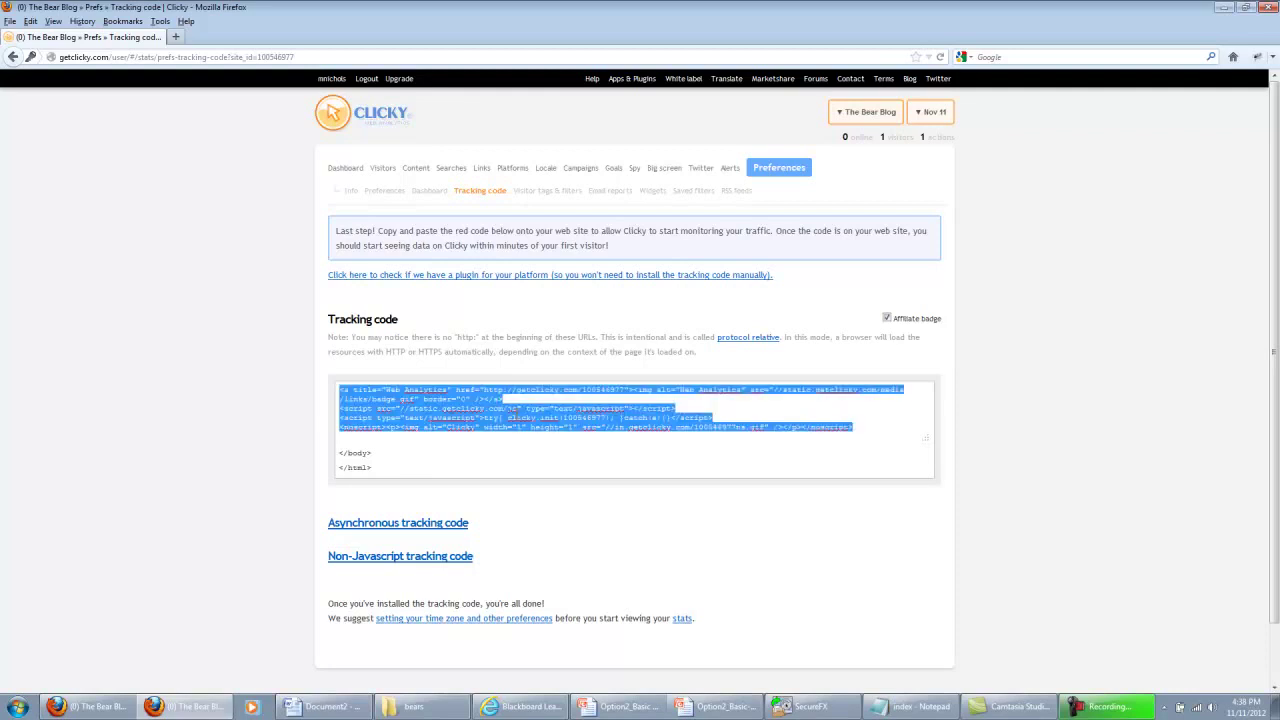
pyautogui.rightClick(492, 416)
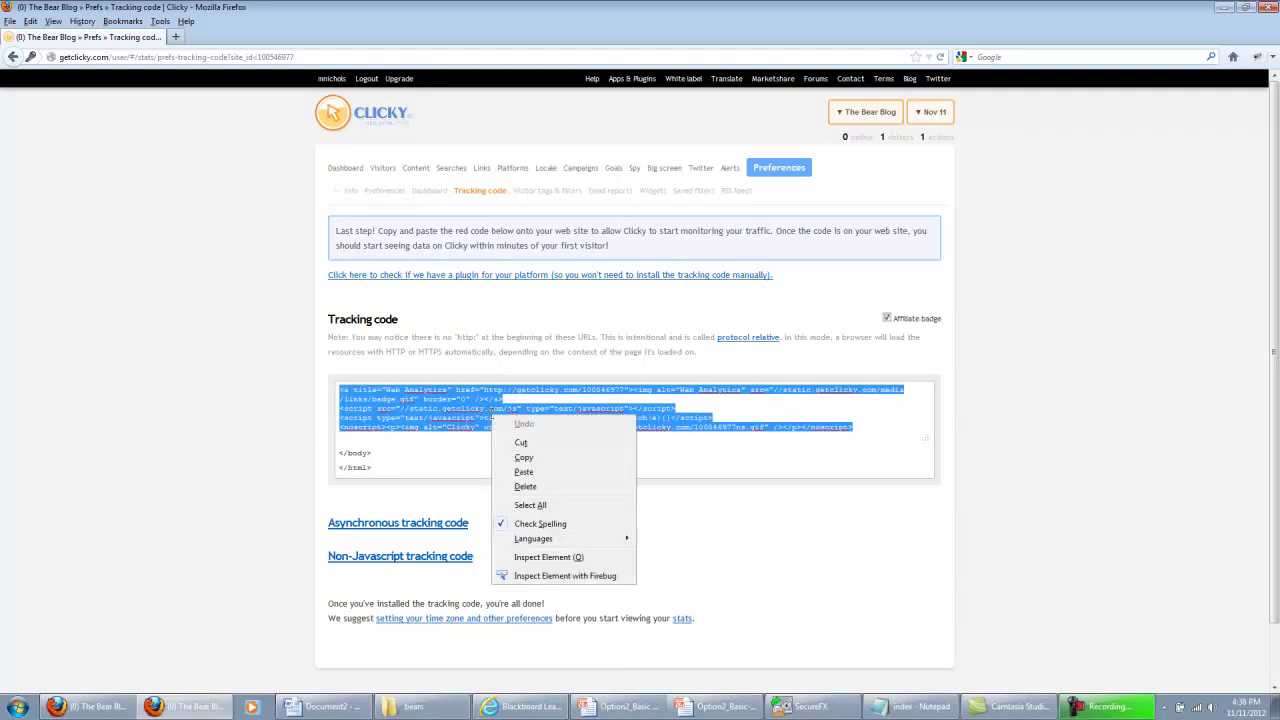
pyautogui.click(512, 457)
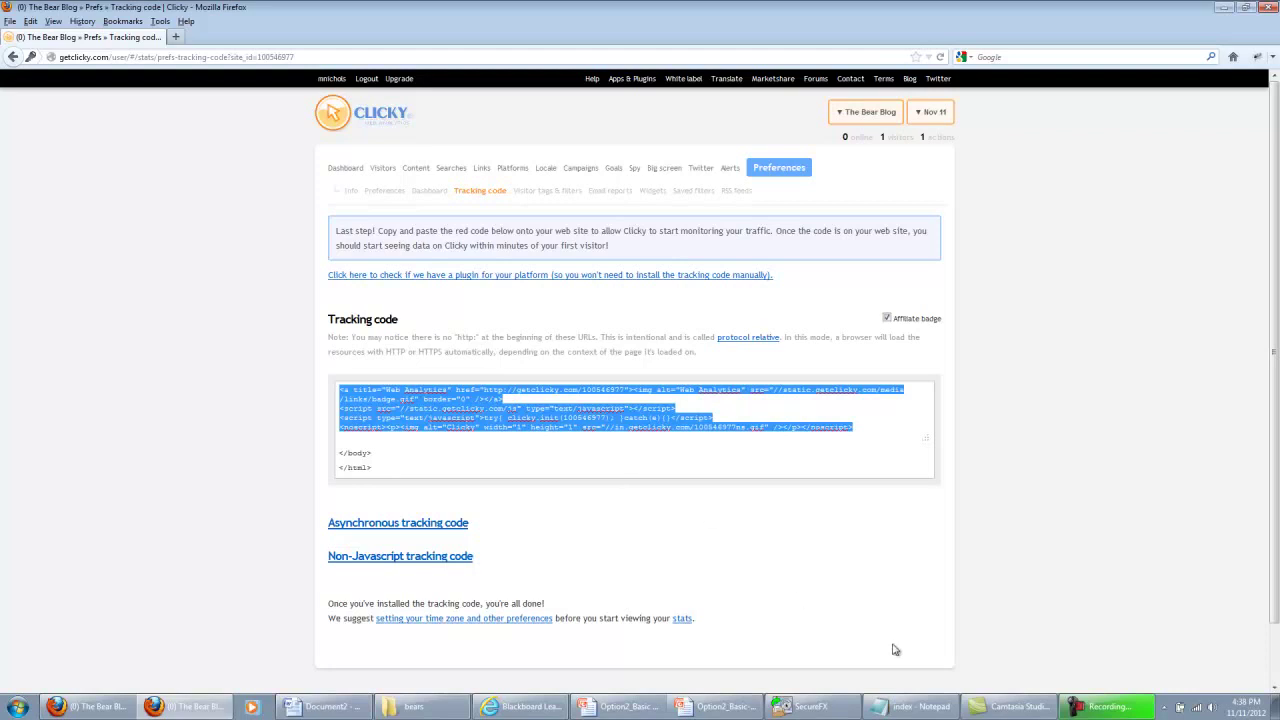
# Paste the Clicky tracking code into index on a new line below the copyright <br>, then save
pyautogui.click(905, 707)
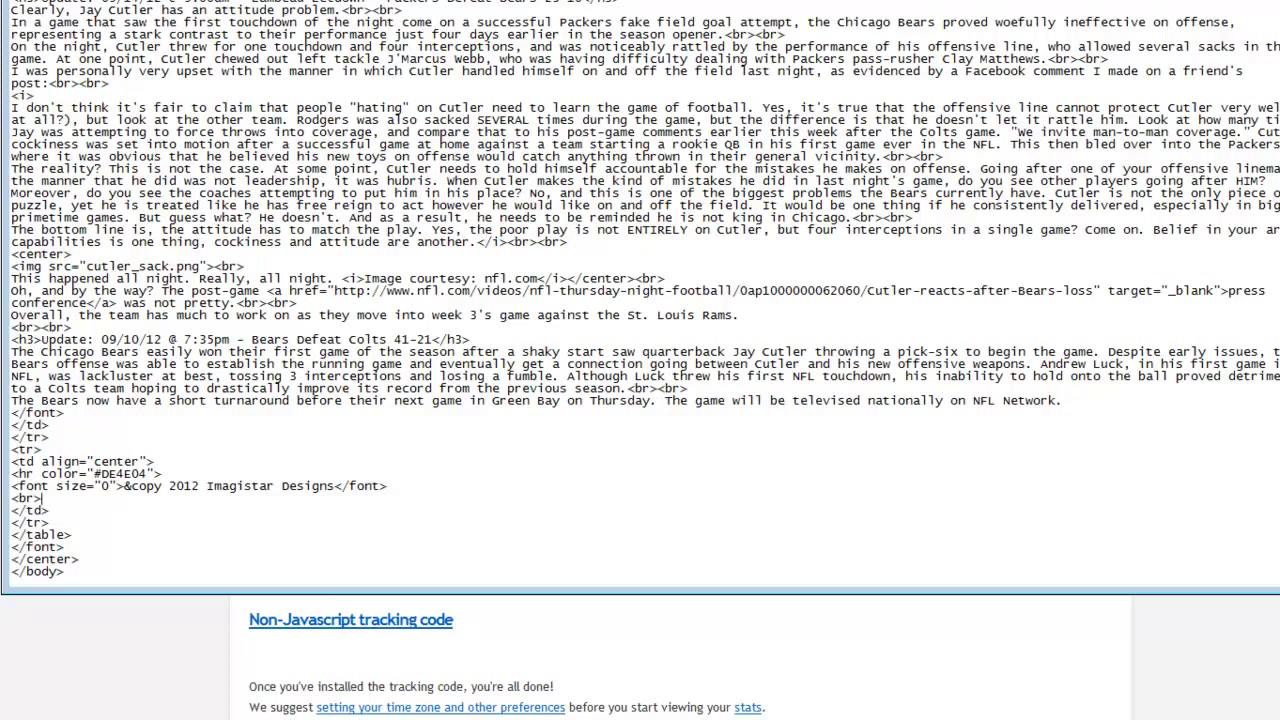
pyautogui.press('Return')
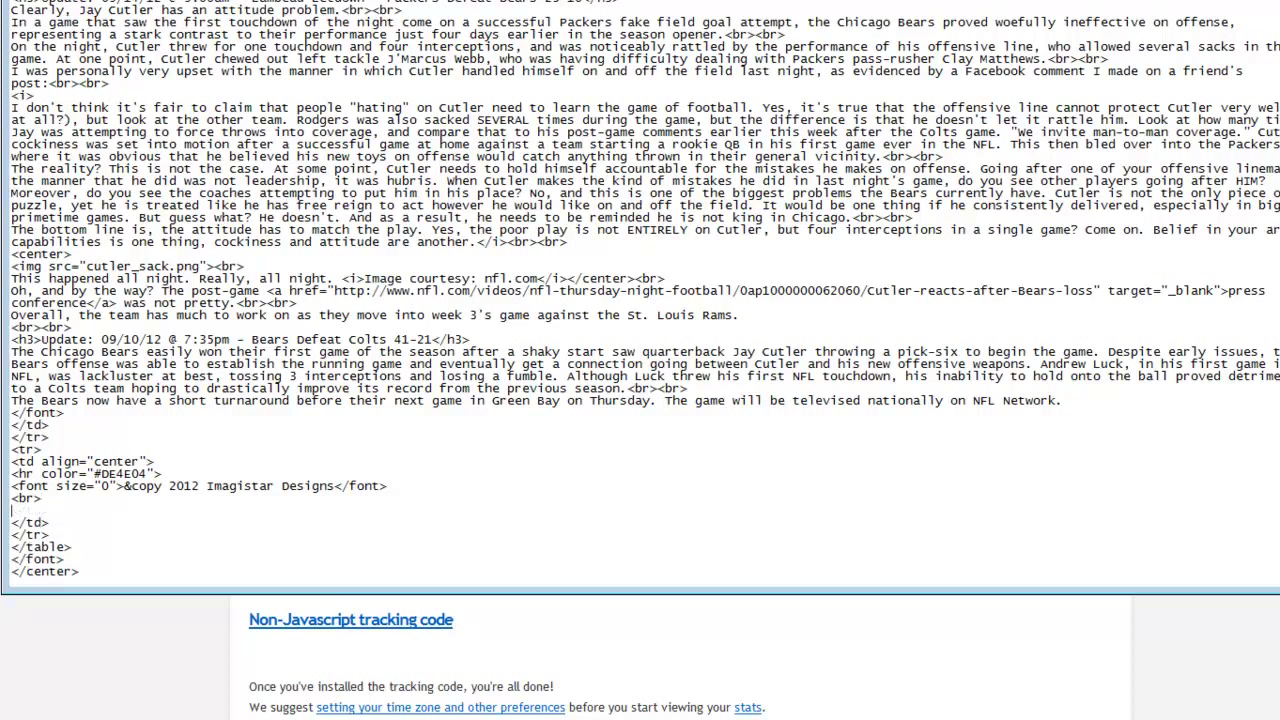
pyautogui.hotkey('ctrl', 'v')
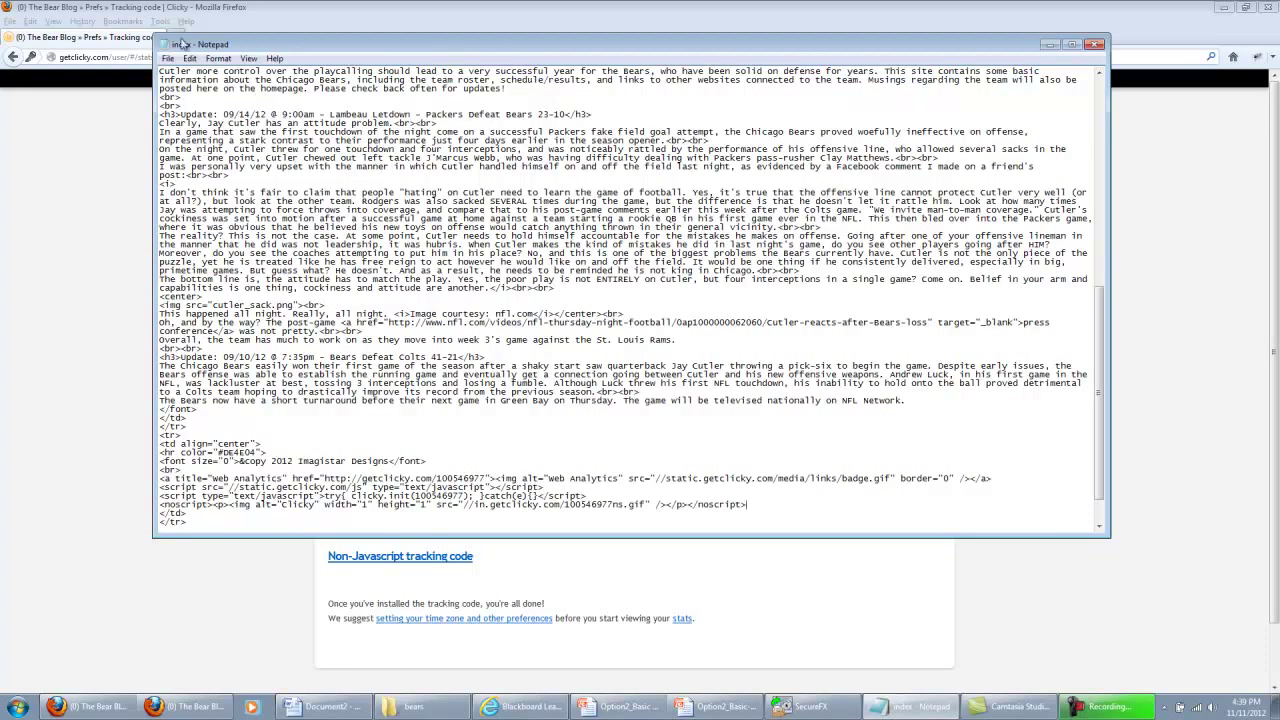
pyautogui.click(168, 58)
# Save index, then upload it in SecureFX to the server bears folder, overwriting index.html
pyautogui.click(177, 98)
pyautogui.click(809, 712)
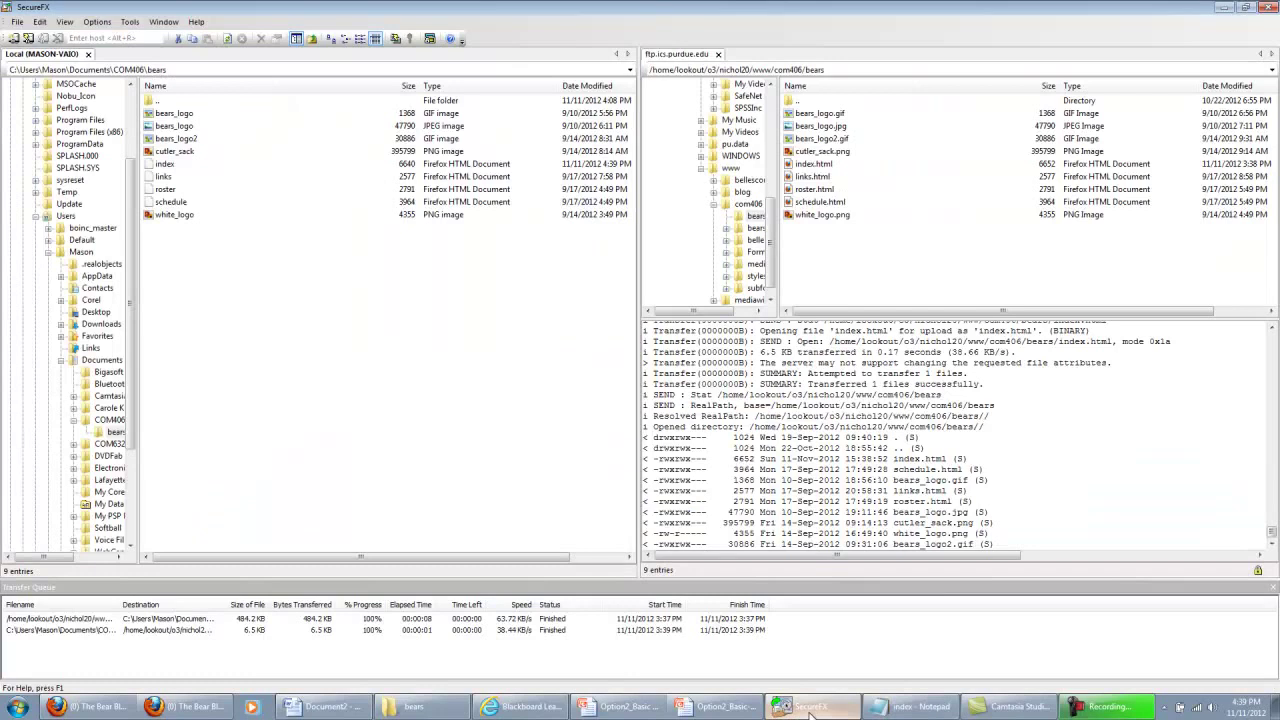
pyautogui.click(166, 164)
pyautogui.rightClick(170, 163)
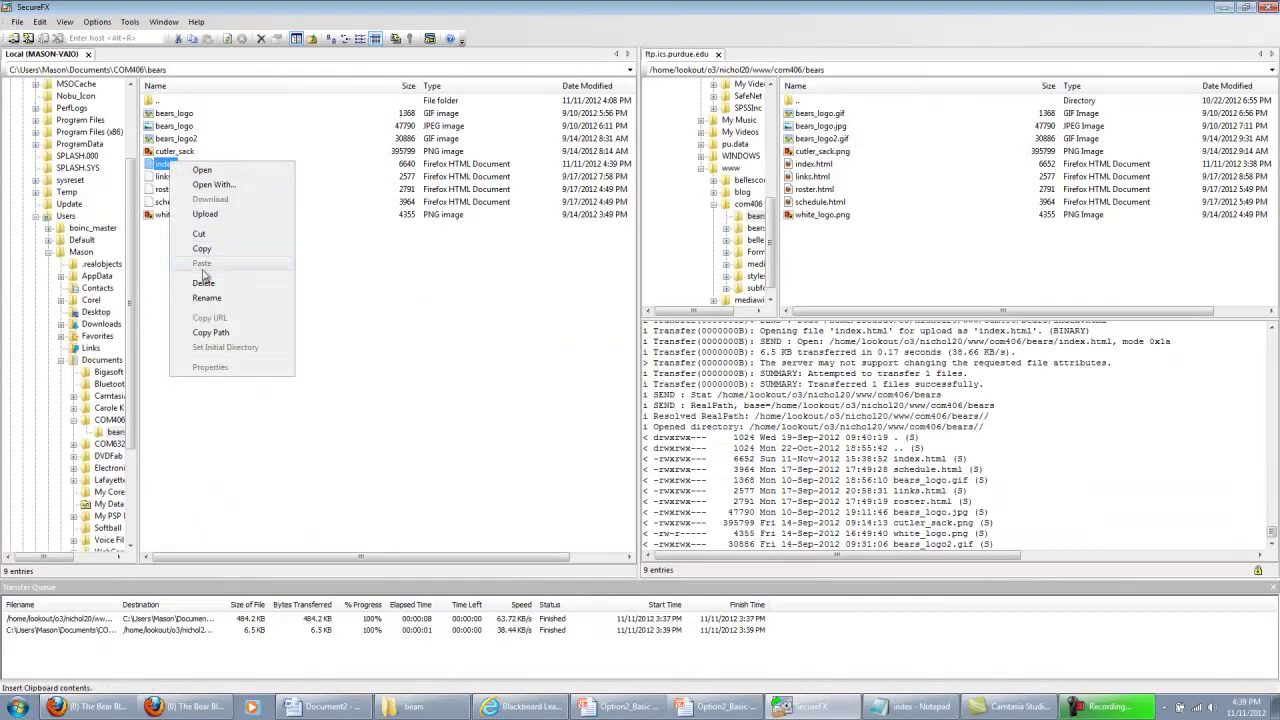
pyautogui.click(212, 215)
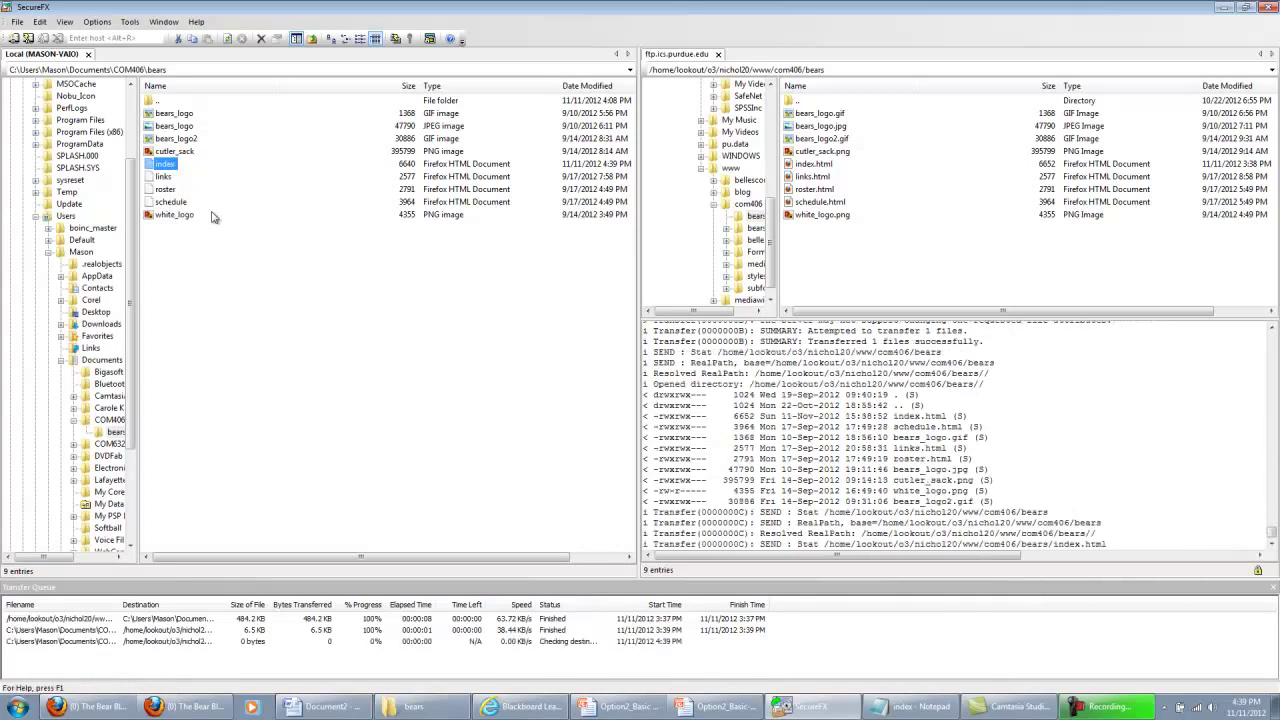
pyautogui.click(687, 451)
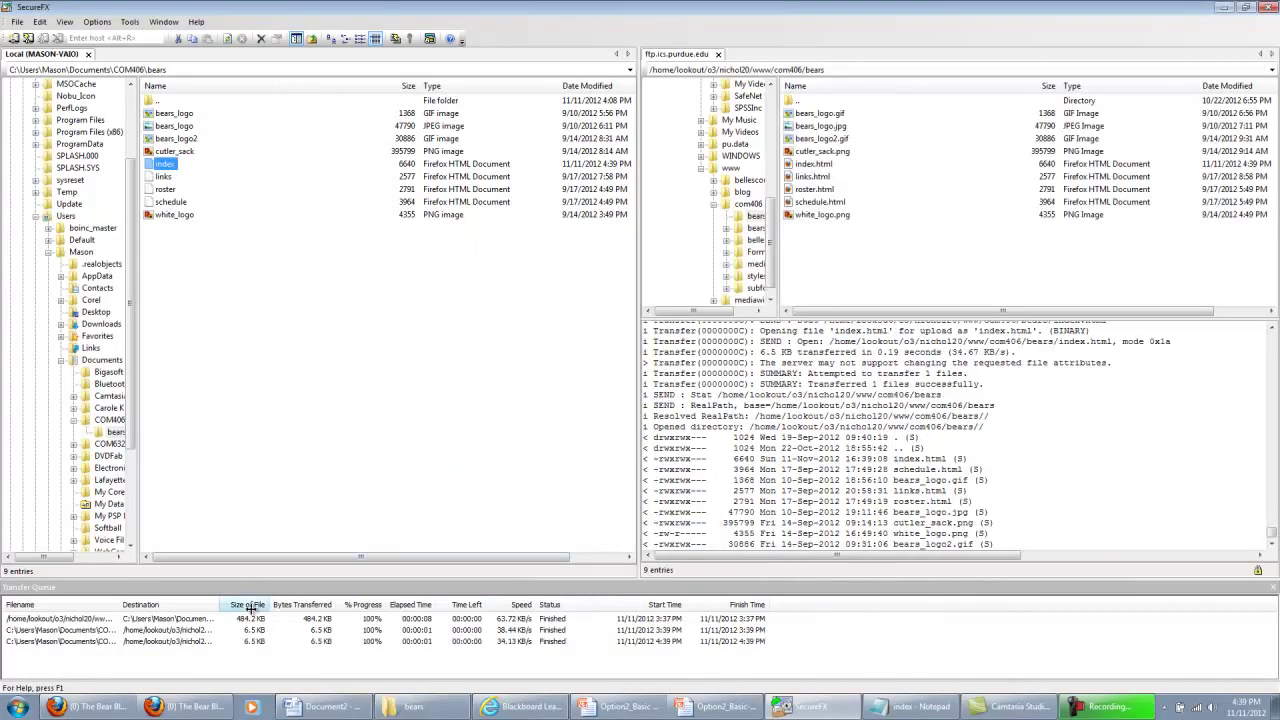
# Open web.ics.purdue.edu/~nichol20/com406/bears in a new Firefox tab to load the Bears fanpage
pyautogui.click(196, 710)
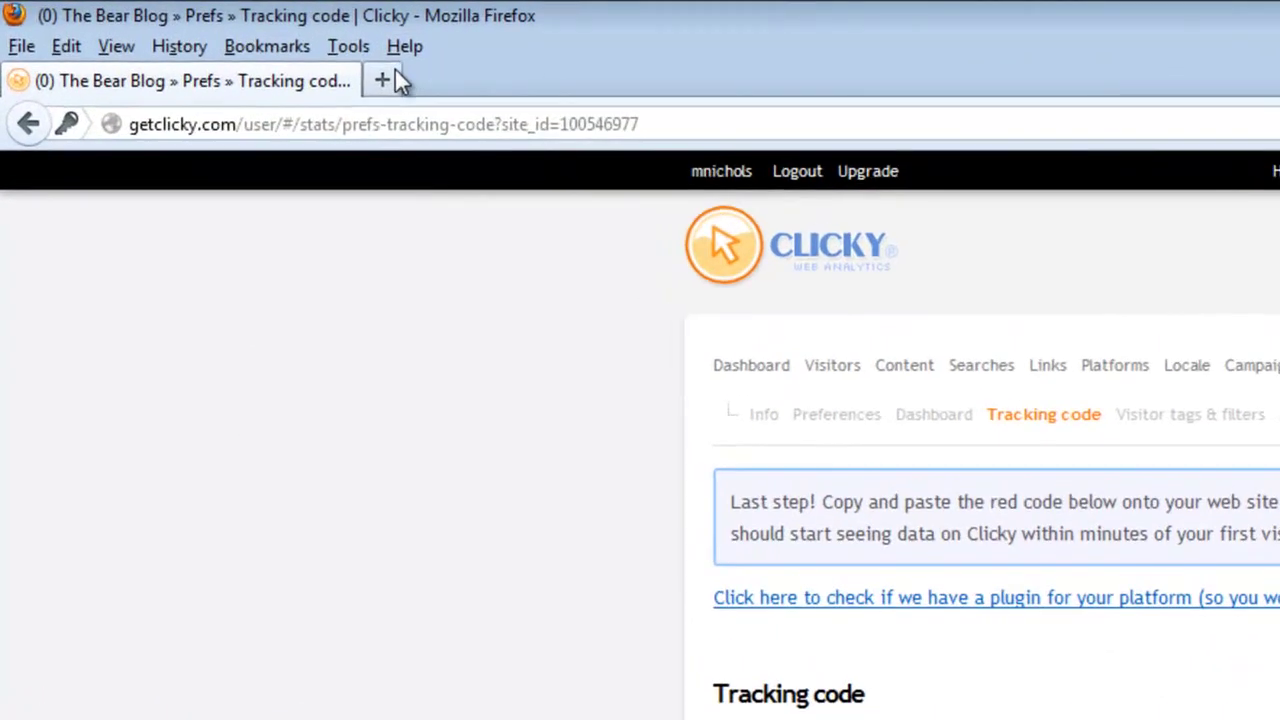
pyautogui.click(395, 72)
pyautogui.write('web.ics.purdue.edu/')
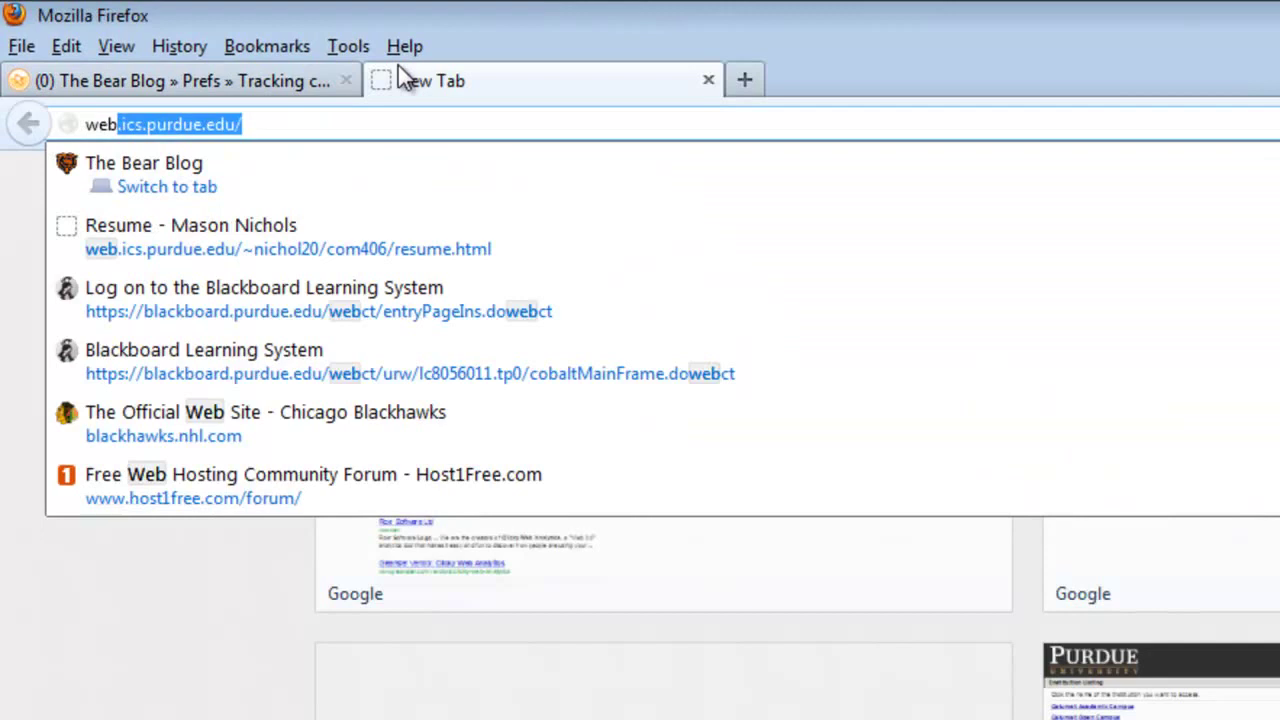
pyautogui.press('Right')
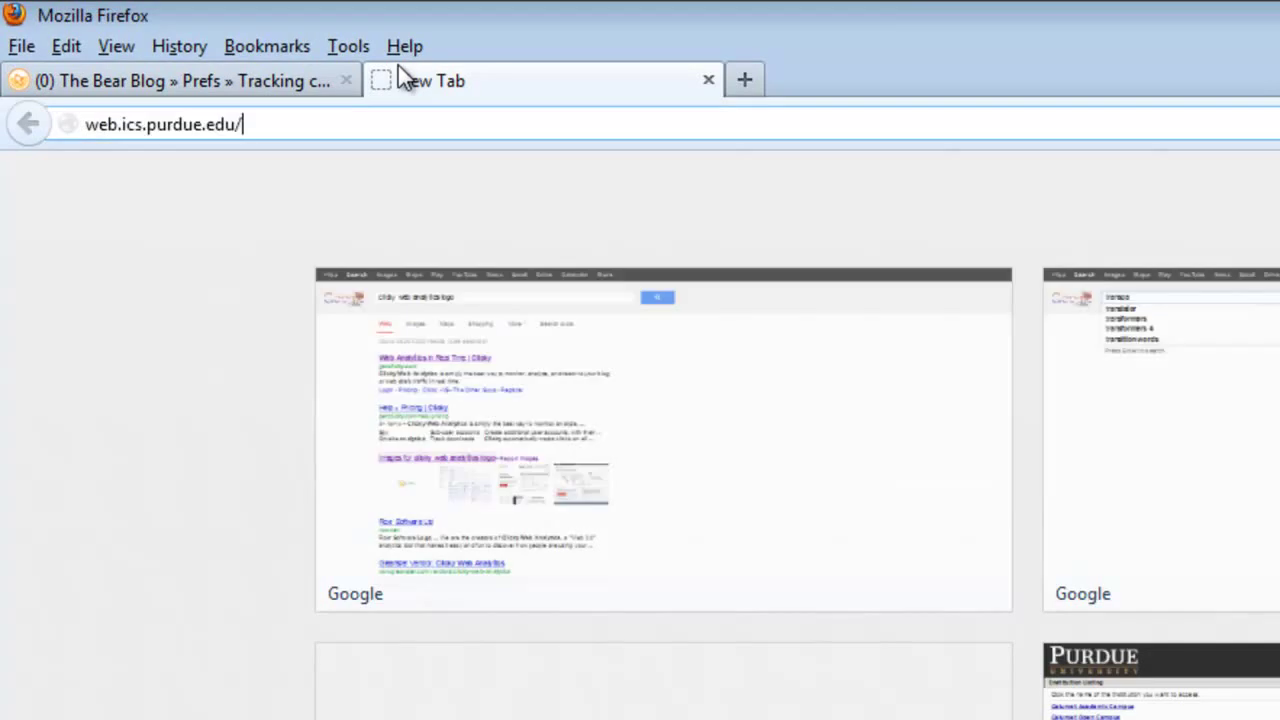
pyautogui.write('~nichol20/')
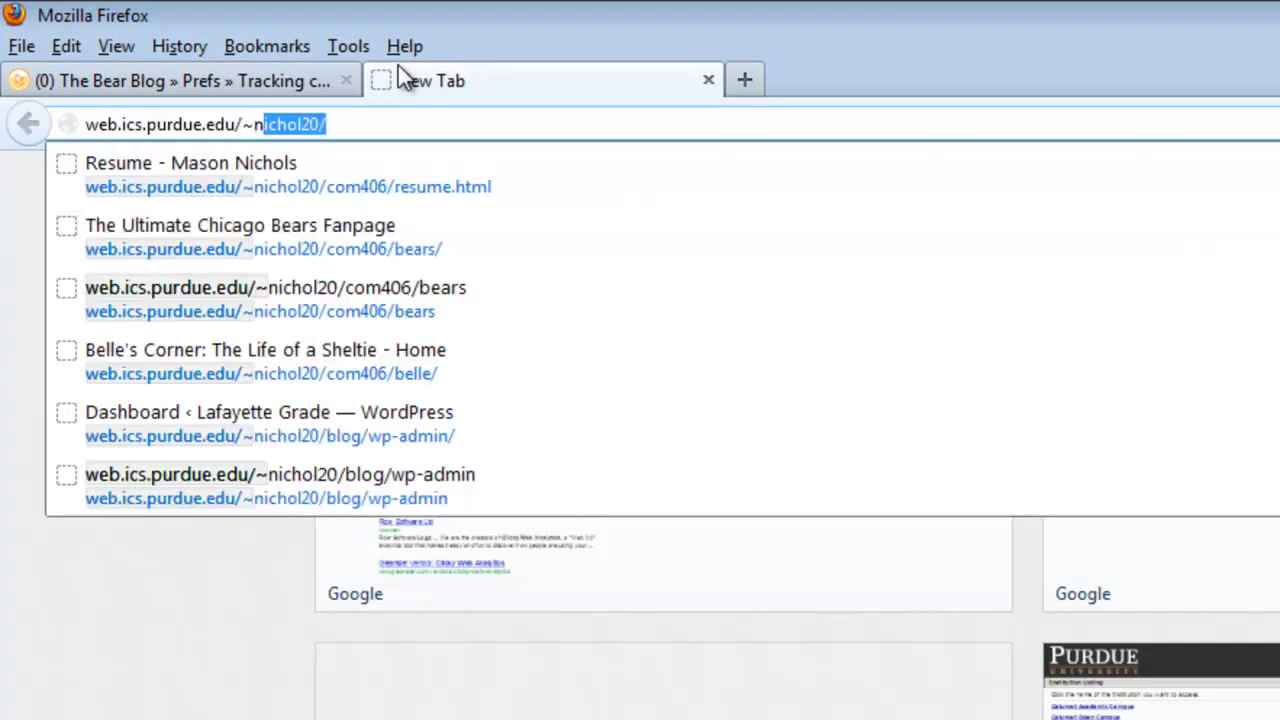
pyautogui.write('c')
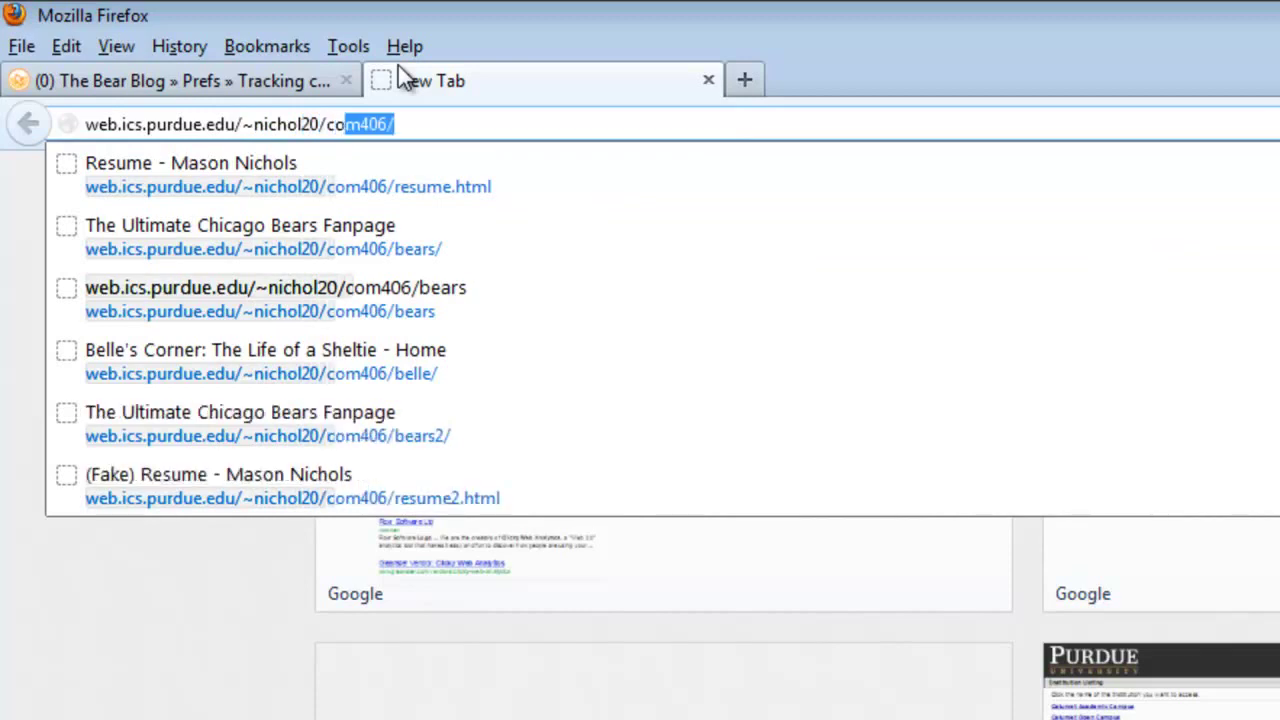
pyautogui.write('om406/bears')
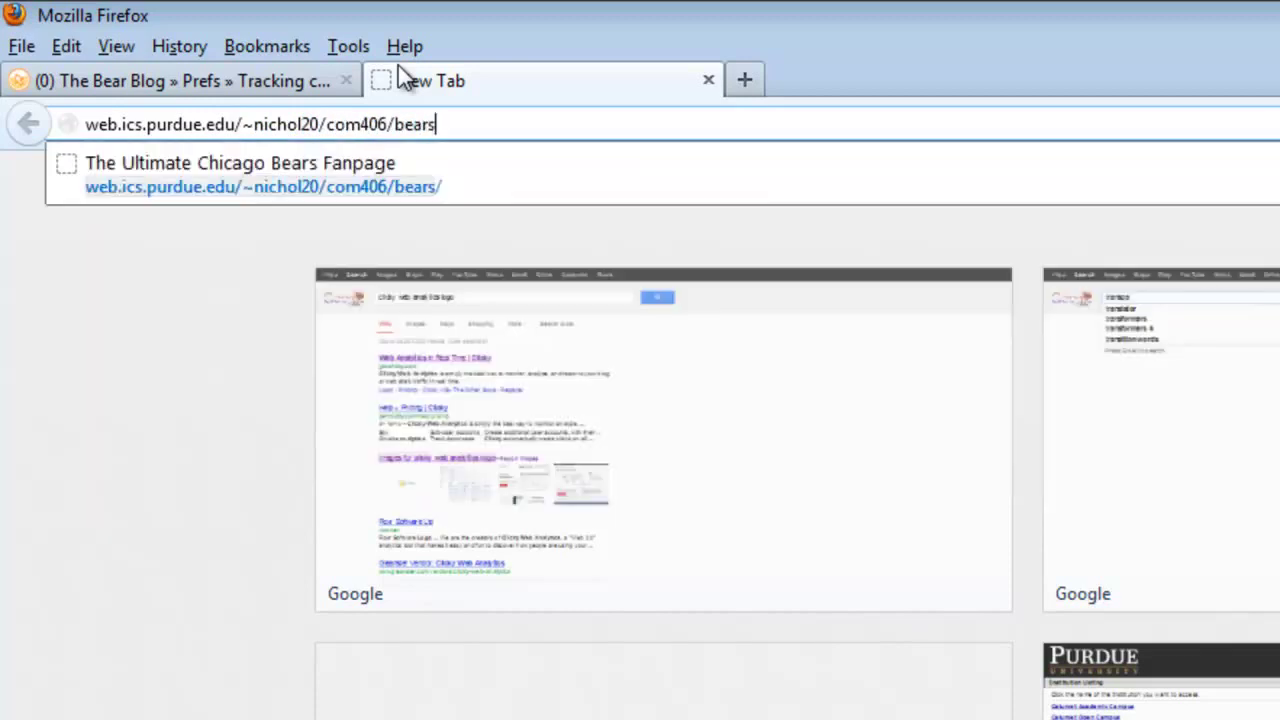
pyautogui.press('Return')
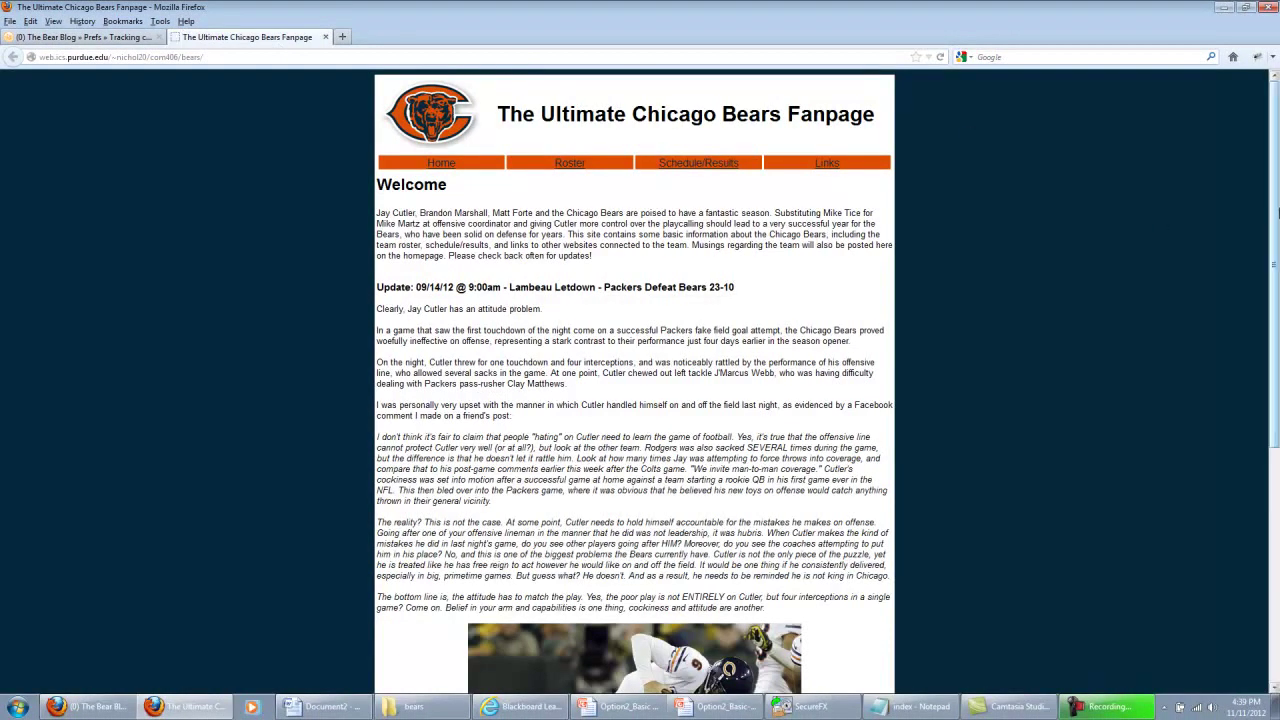
# Check the Clicky badge at the fanpage's bottom, then return to the index source in Notepad
pyautogui.moveTo(1276, 212); pyautogui.dragTo(1276, 488)
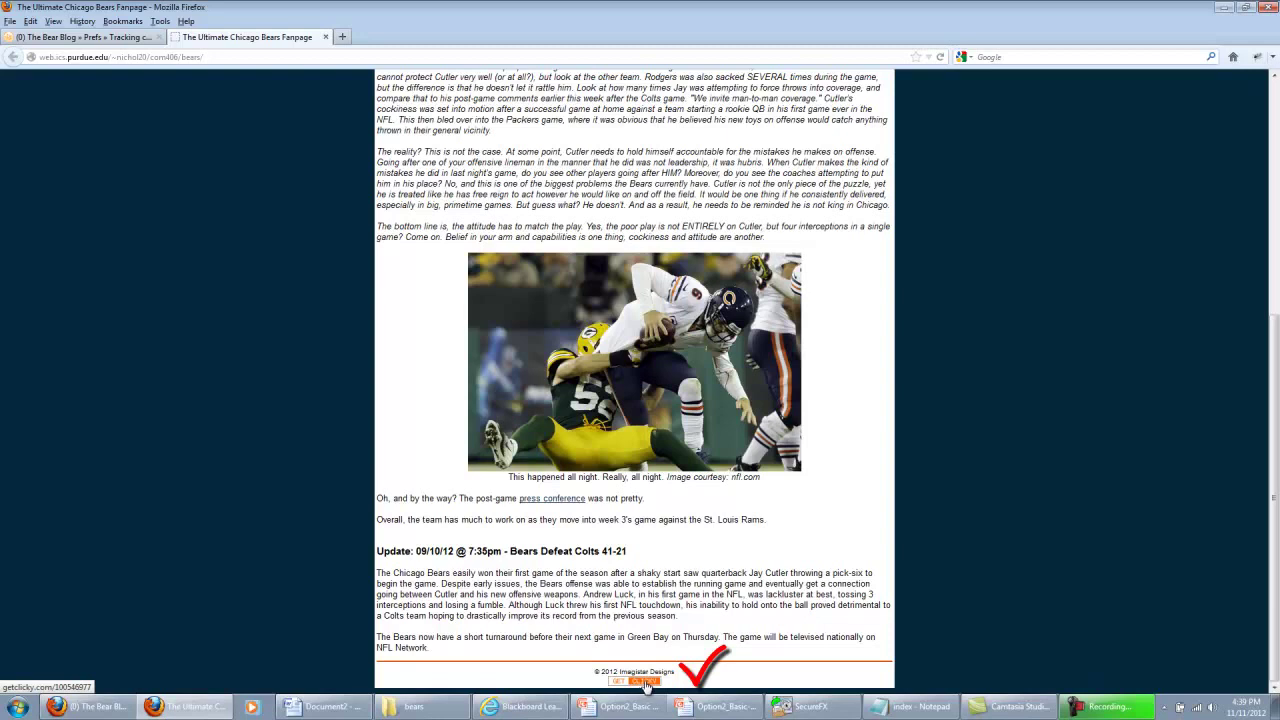
pyautogui.scroll(6, 1272, 258)
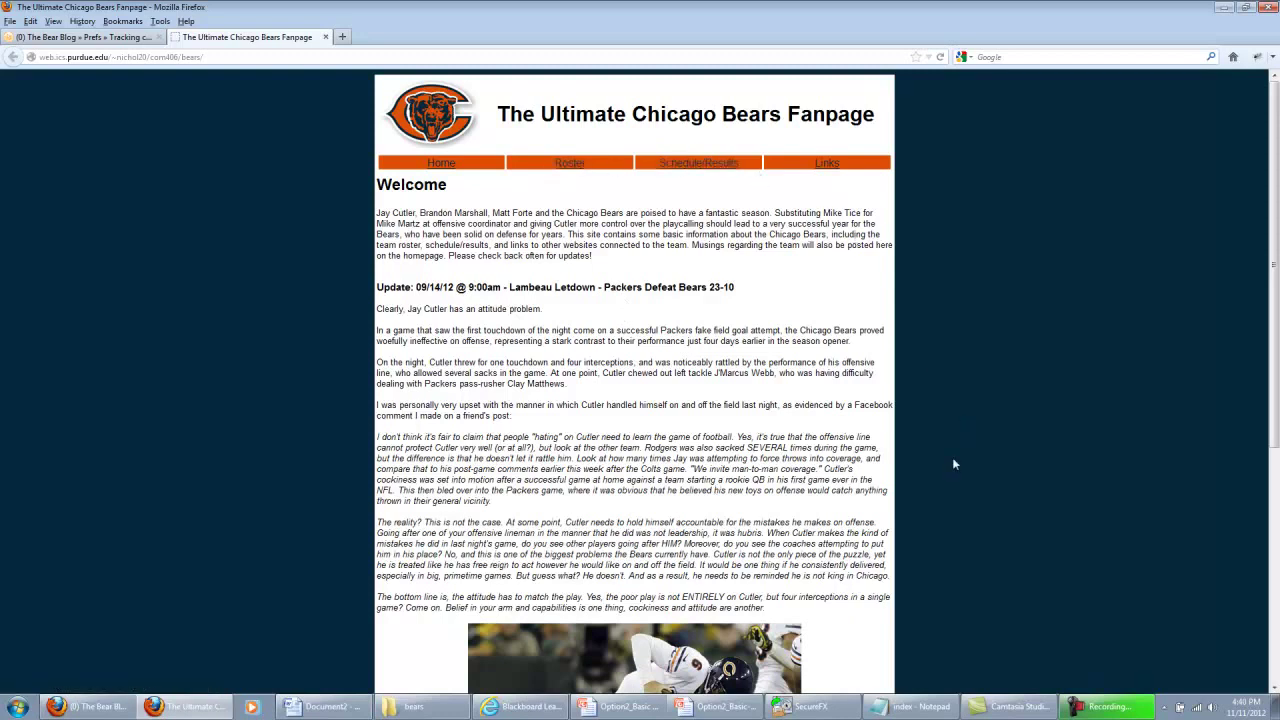
pyautogui.click(913, 706)
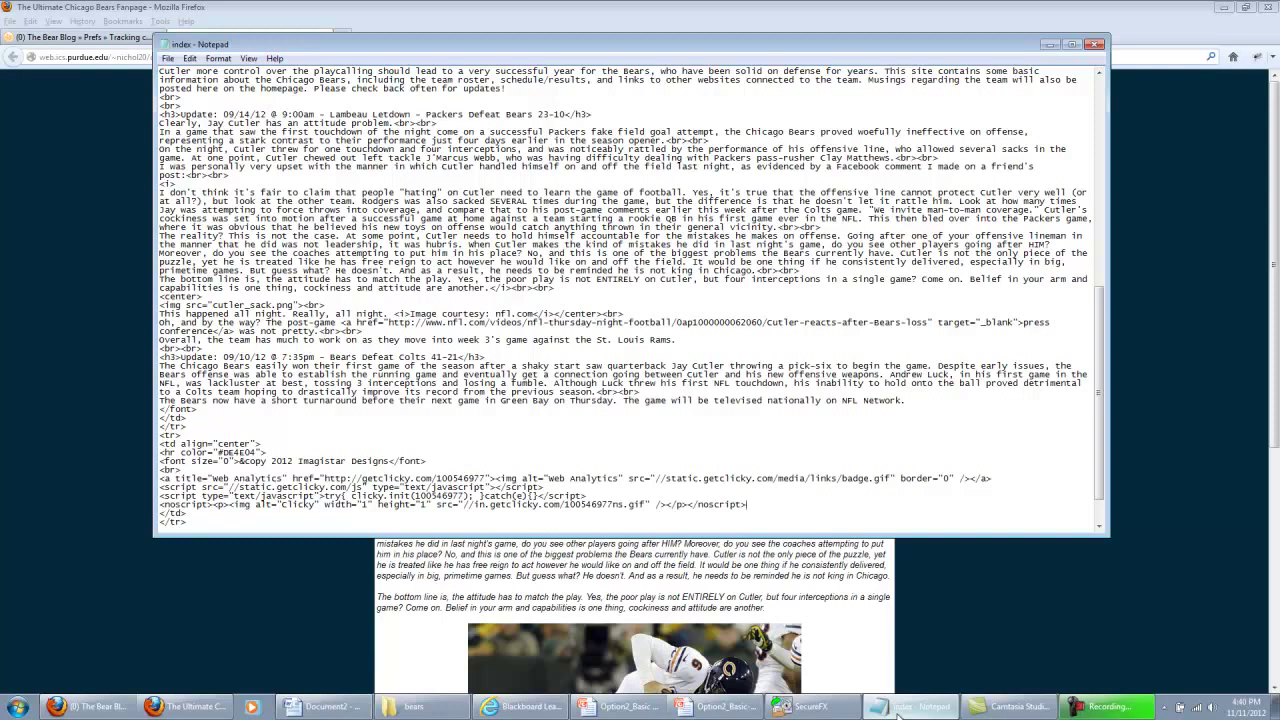
# Back in Firefox's Clicky tab, open The Bear Blog Dashboard showing 1 visitor to the fanpage
pyautogui.click(297, 607)
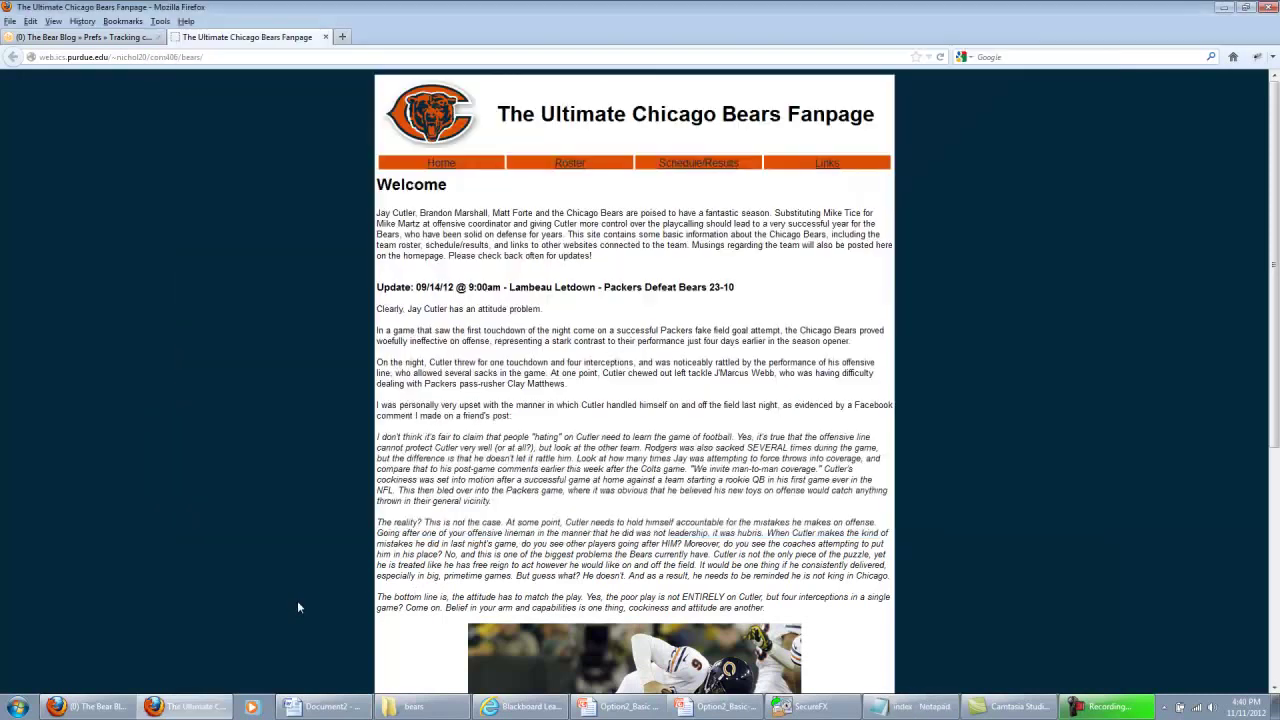
pyautogui.click(118, 38)
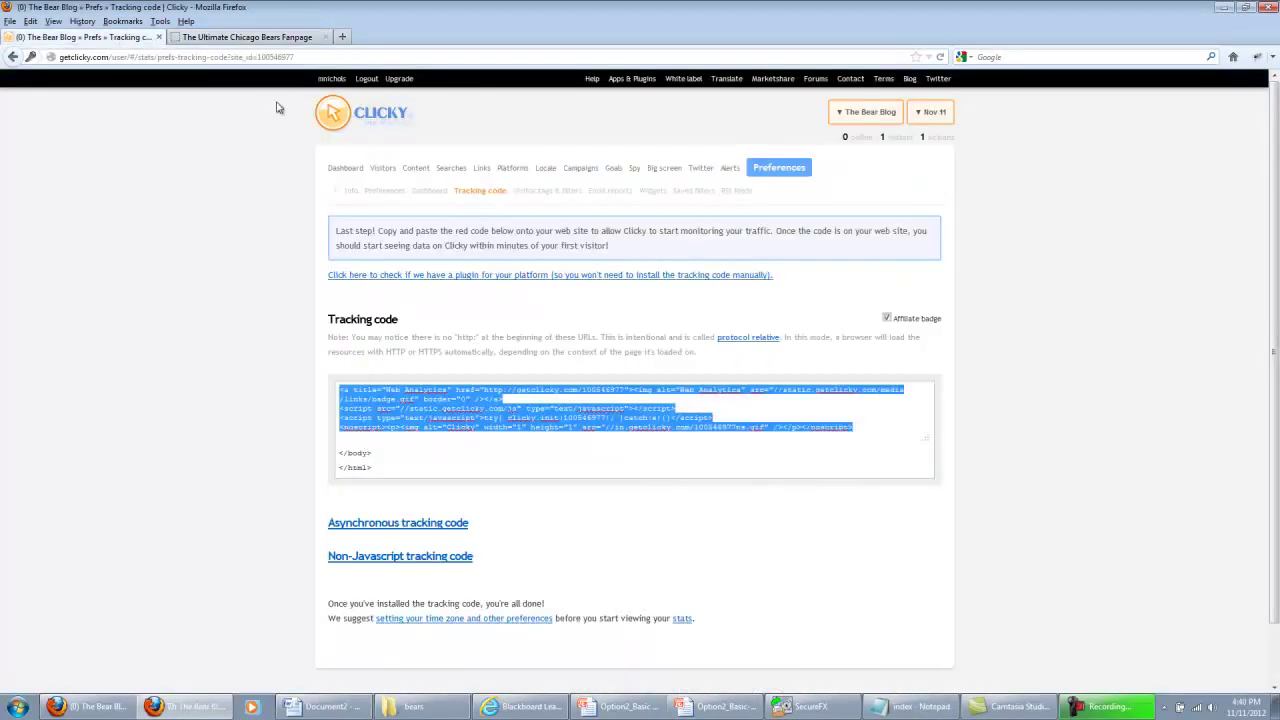
pyautogui.click(340, 168)
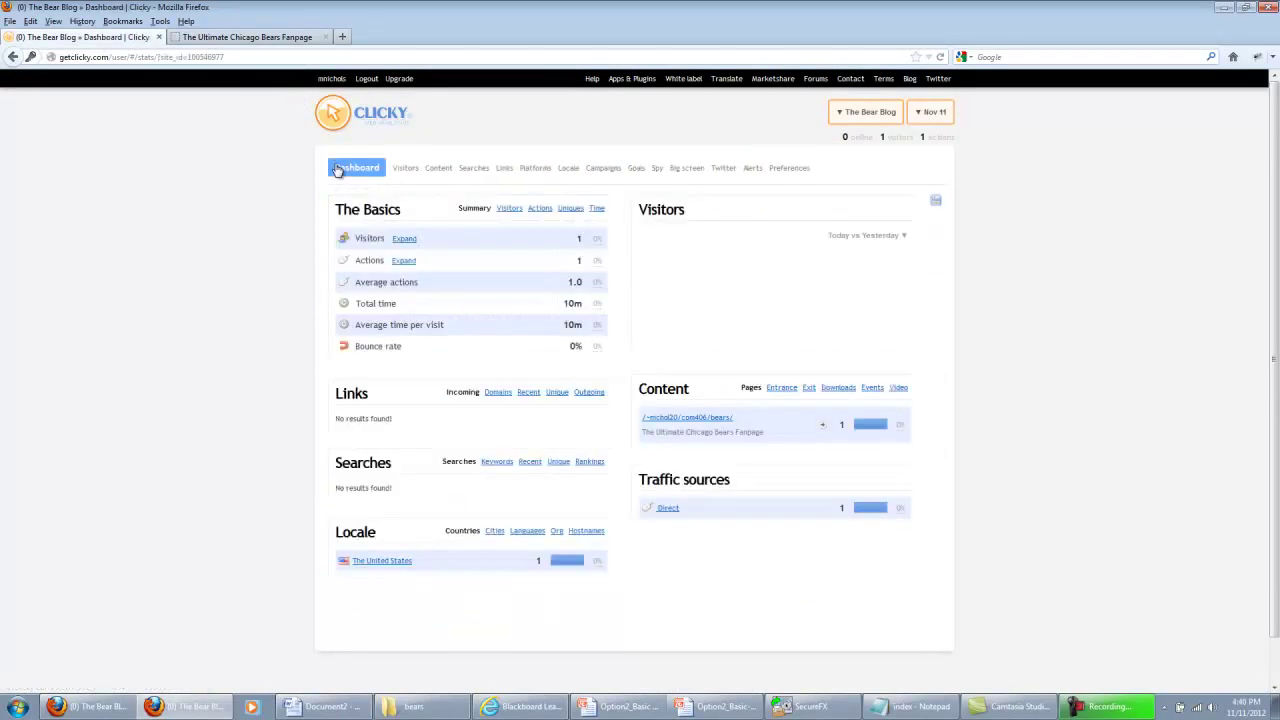